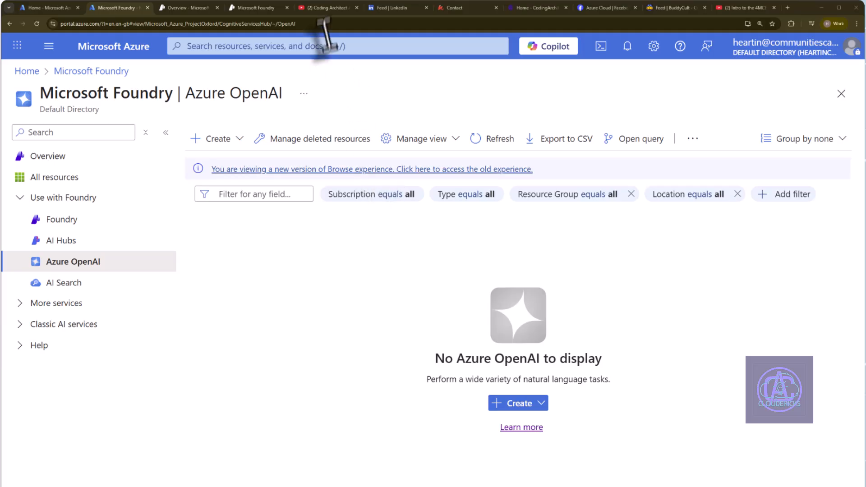
# View the videos on the Coding Architect AI YouTube channel and return to the Azure OpenAI page in the Azure portal
pyautogui.click(325, 8)
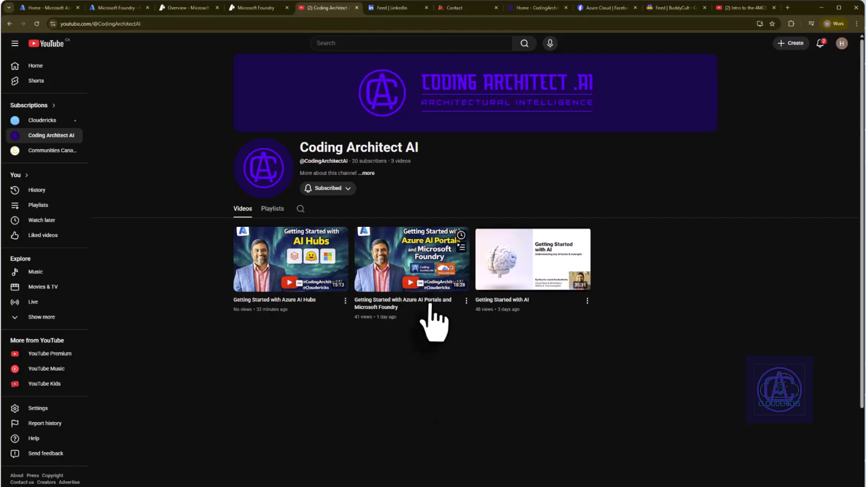
pyautogui.moveTo(427, 271)
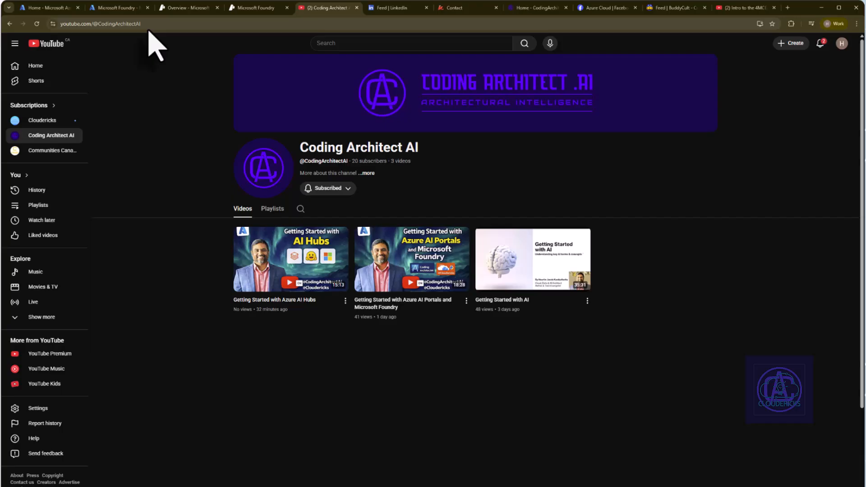
pyautogui.click(42, 8)
pyautogui.click(118, 8)
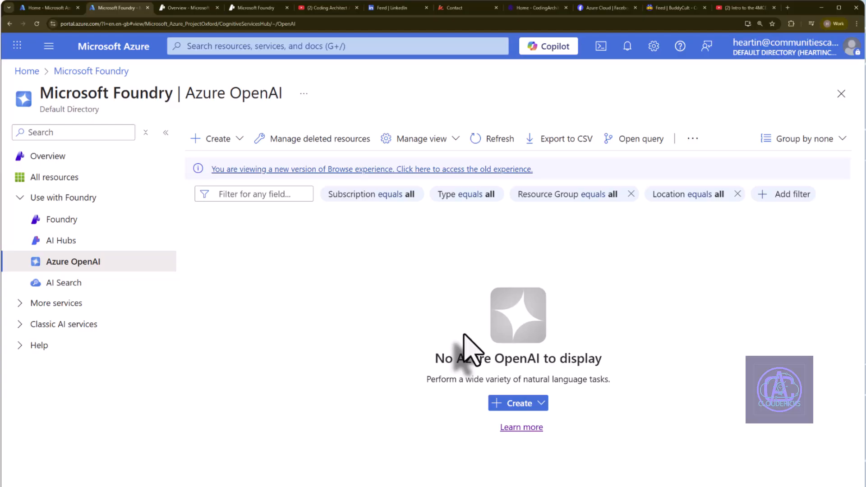
# View the account owner's LinkedIn profile and the Coding Architect website's contact page
pyautogui.click(412, 9)
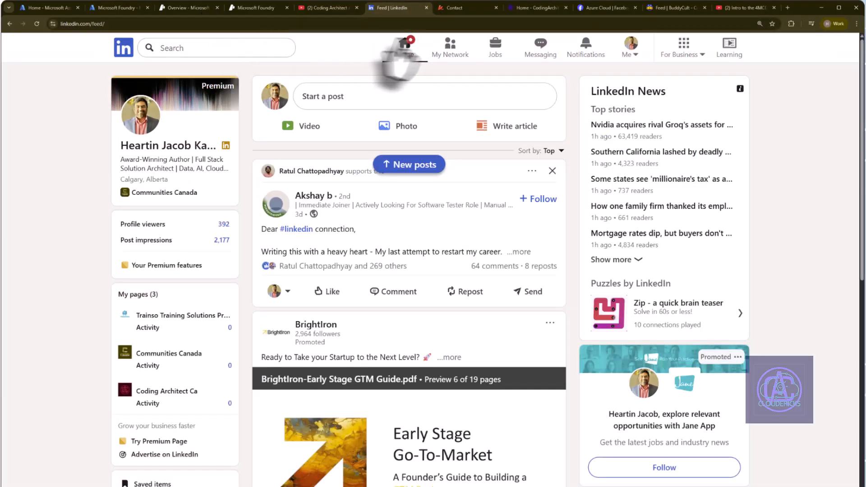
pyautogui.click(168, 162)
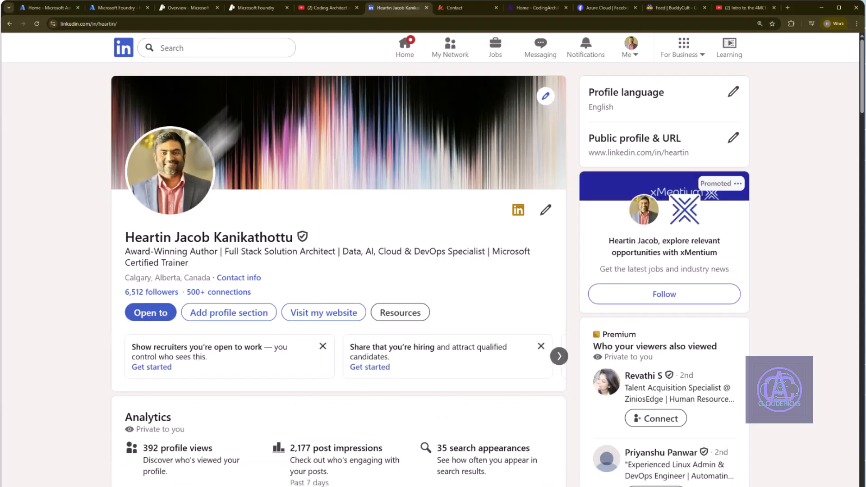
pyautogui.click(454, 10)
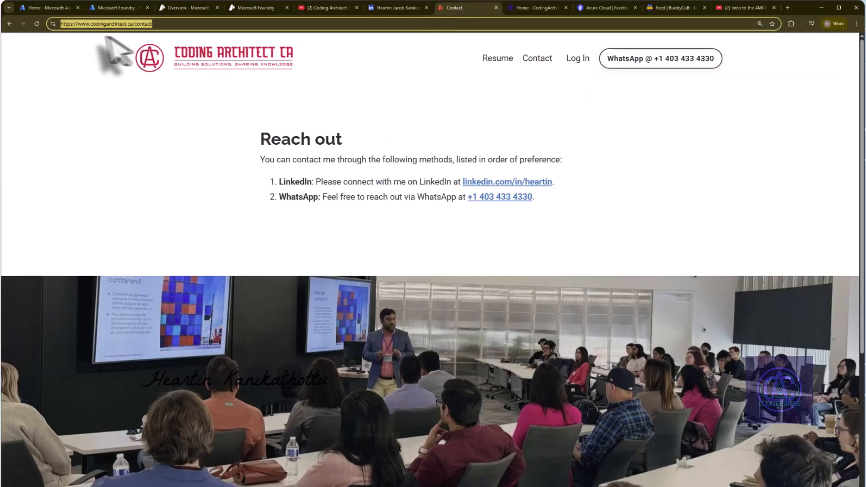
pyautogui.click(197, 28)
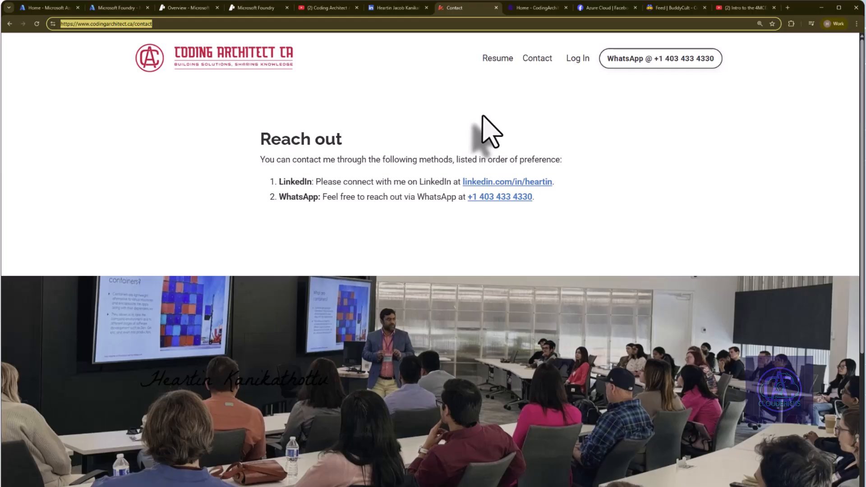
# Switch to the Azure portal home and open Microsoft Foundry with its Use with Foundry services listed
pyautogui.click(45, 7)
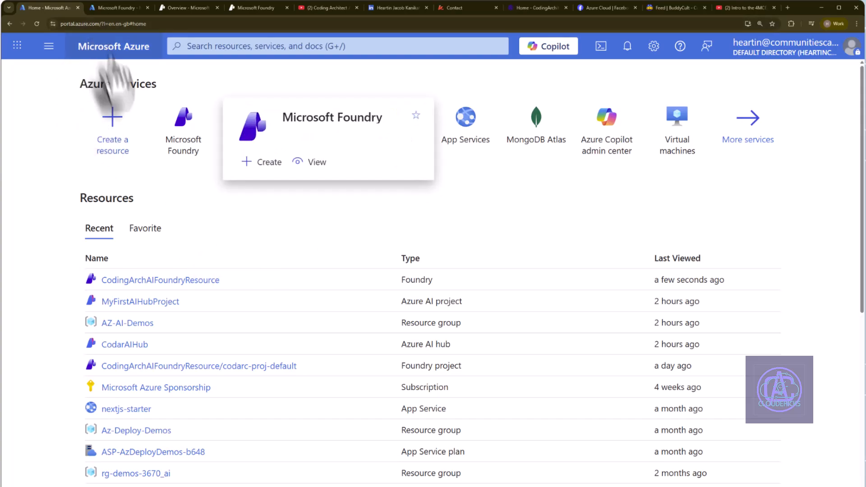
pyautogui.click(193, 151)
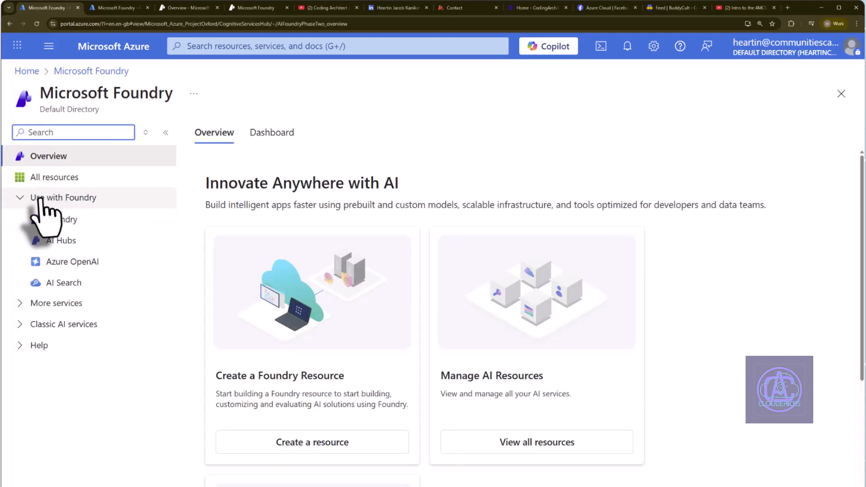
pyautogui.click(19, 198)
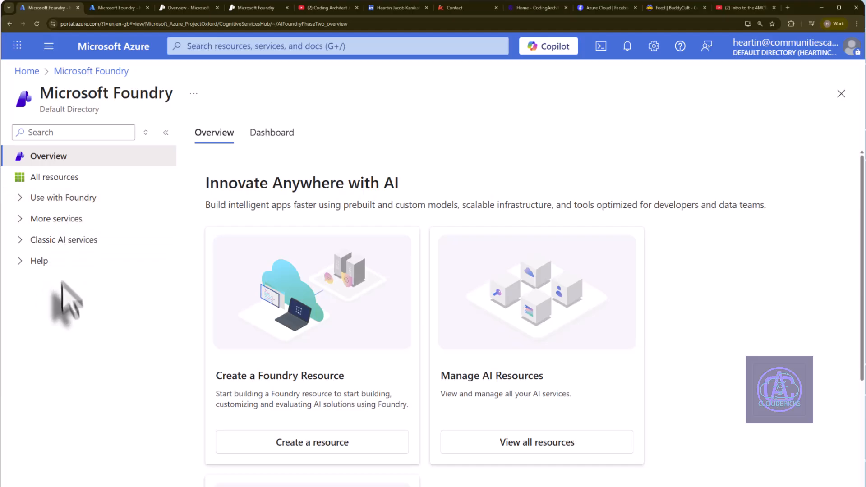
pyautogui.click(20, 198)
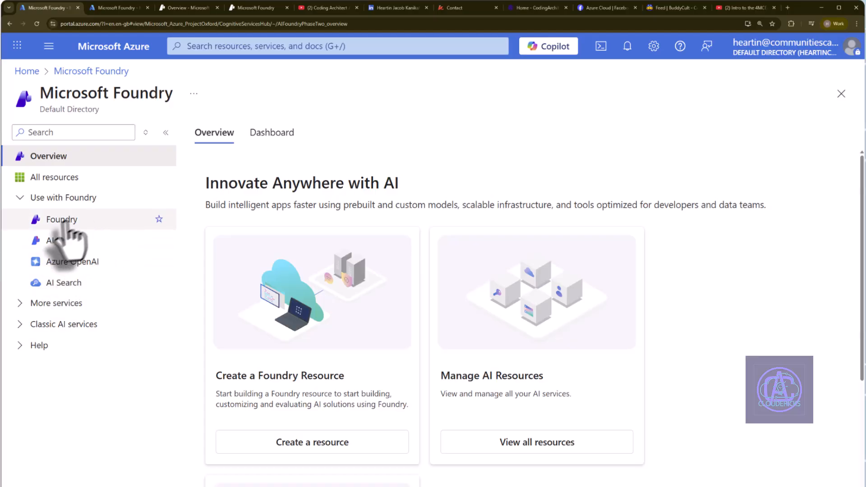
# Review the existing Foundry resources and AI Hubs in Microsoft Foundry
pyautogui.click(56, 219)
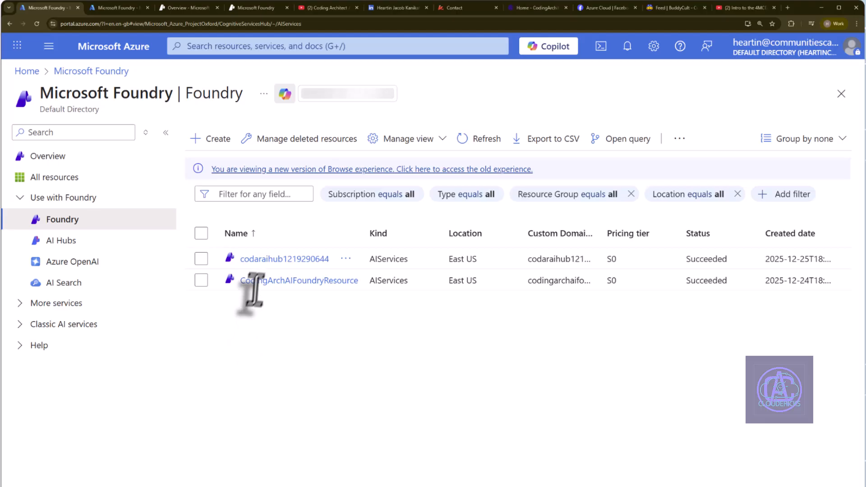
pyautogui.click(49, 242)
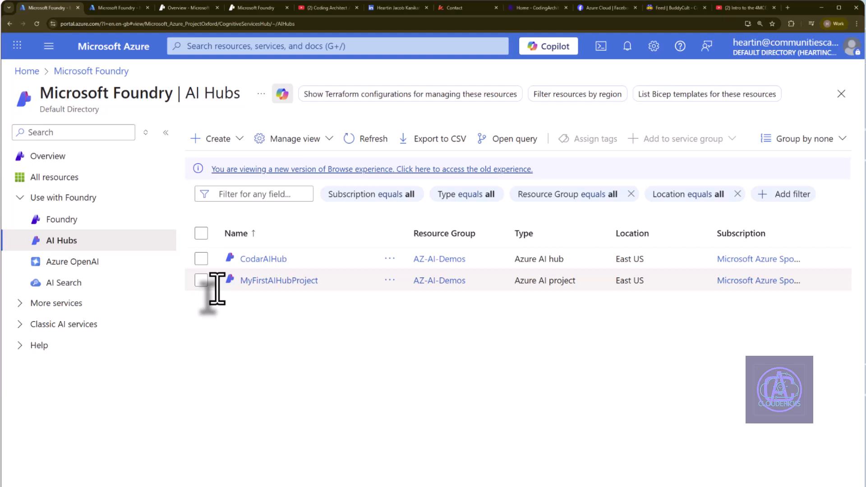
pyautogui.click(65, 220)
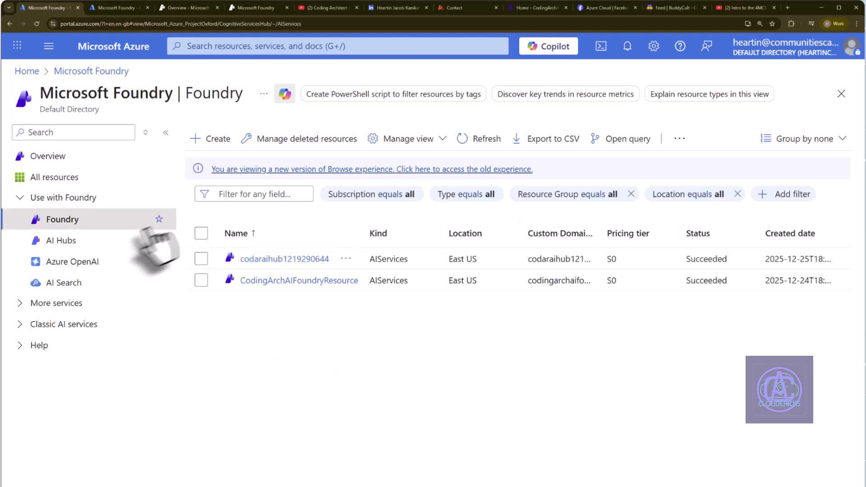
# Start creating an Azure OpenAI resource and assign it to the AZ-AI-Demos resource group
pyautogui.click(89, 266)
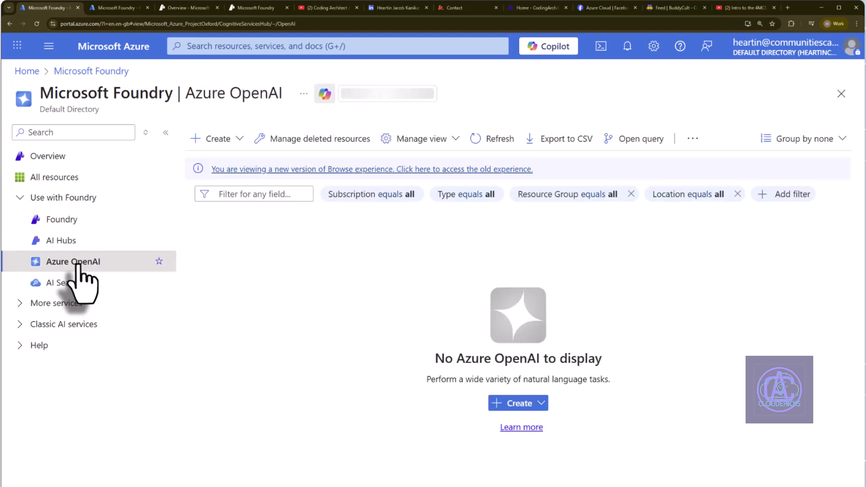
pyautogui.click(239, 138)
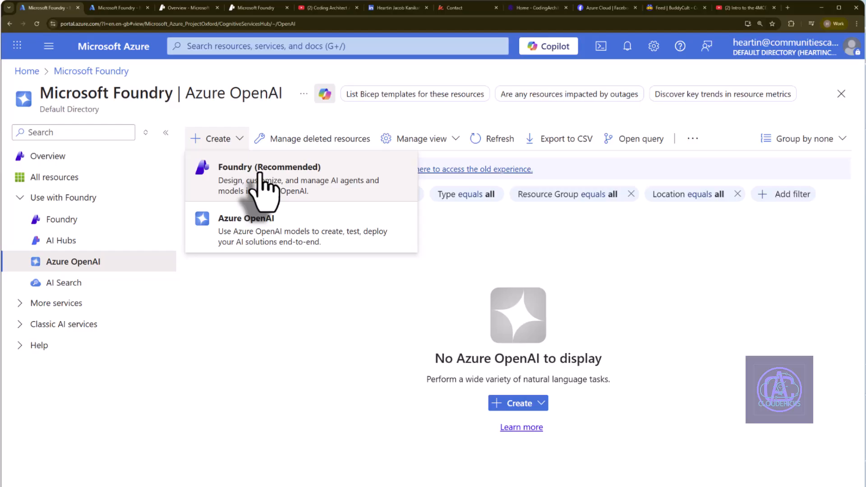
pyautogui.click(274, 236)
pyautogui.scroll(-2, 277, 243)
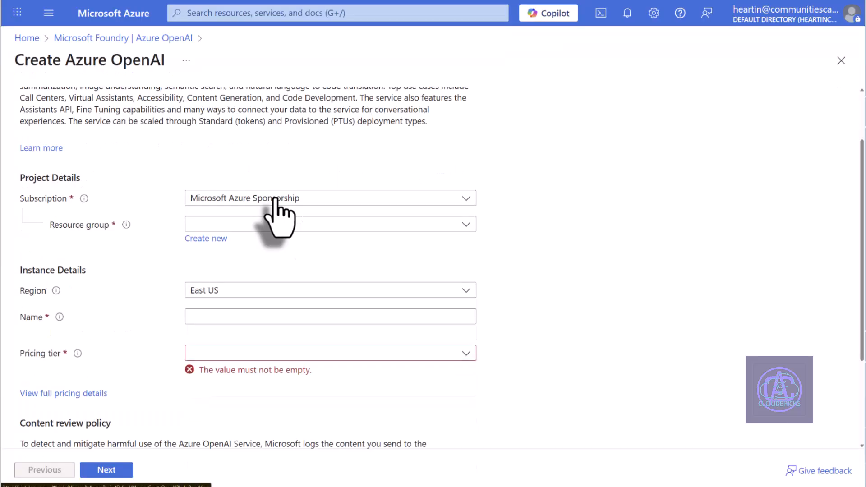
pyautogui.click(204, 224)
pyautogui.click(215, 290)
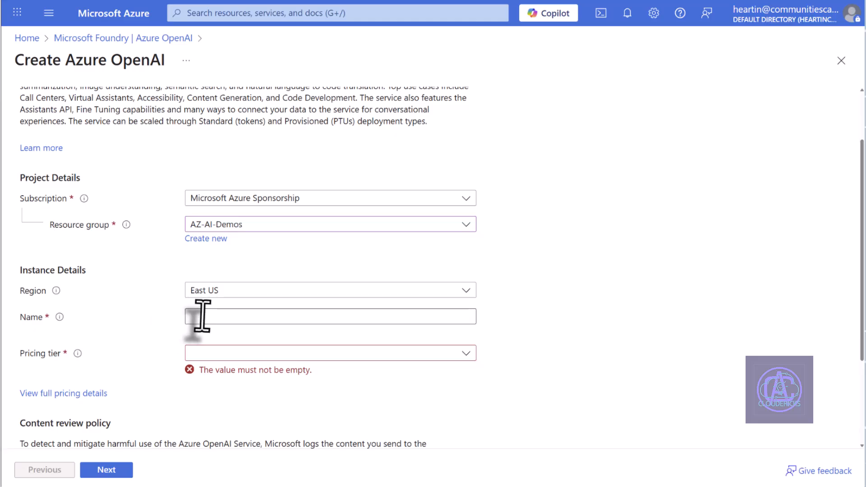
# Enter MyOpenAIResource as the instance name and choose the Standard S0 pricing tier
pyautogui.click(201, 315)
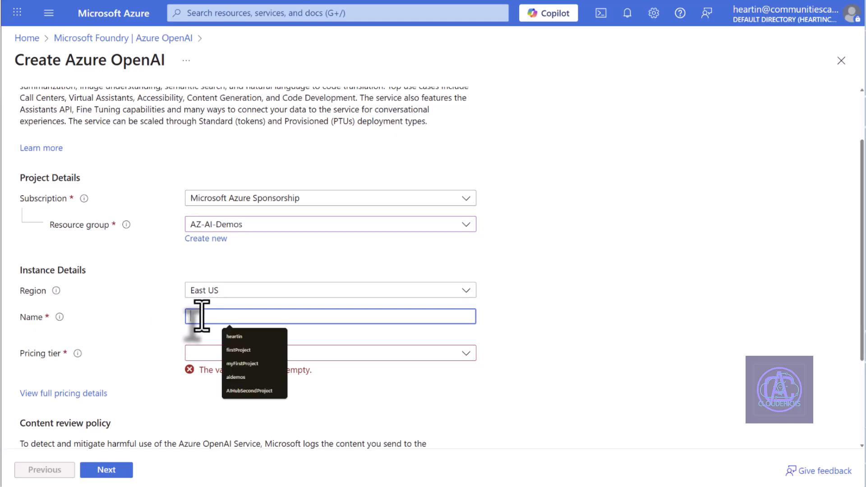
pyautogui.write('MyOpenAIResource')
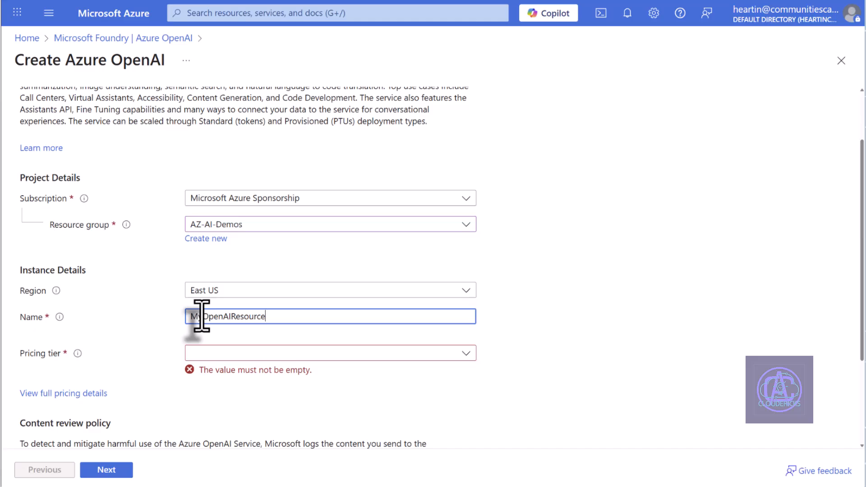
pyautogui.click(228, 353)
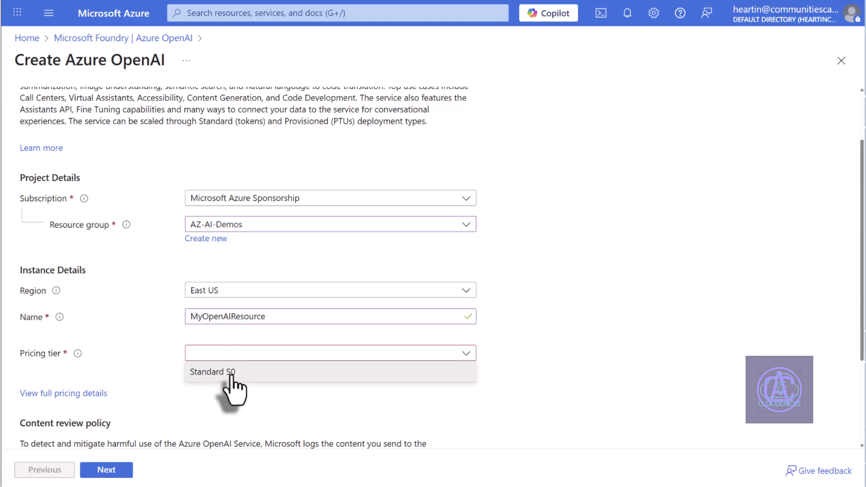
pyautogui.click(231, 372)
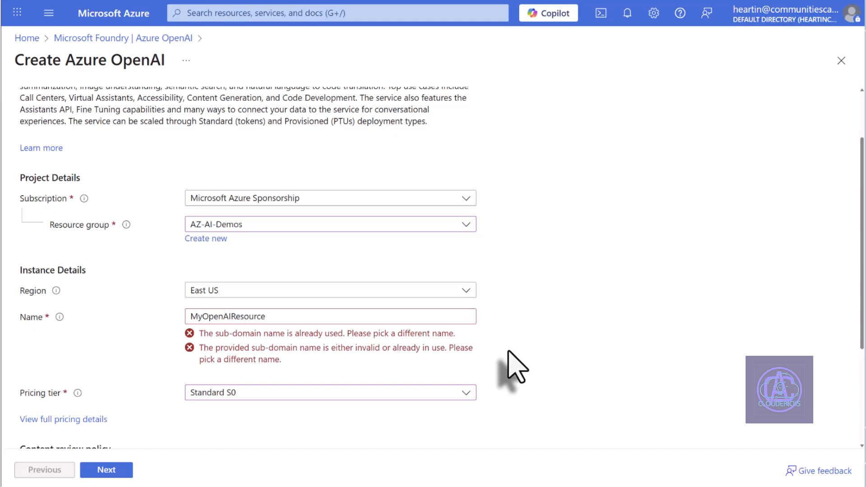
# Change the instance name to CodarOpenAIResource
pyautogui.click(286, 318)
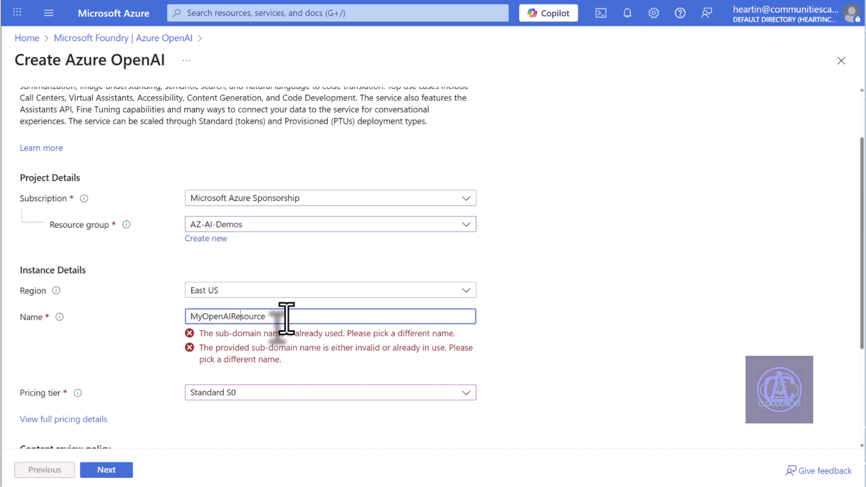
pyautogui.press('Home')
pyautogui.press('Delete')
pyautogui.press('Delete')
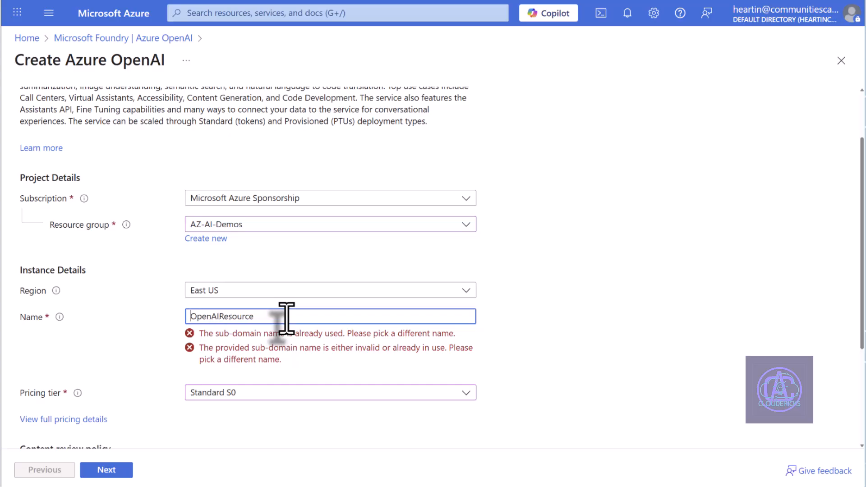
pyautogui.write('Codar')
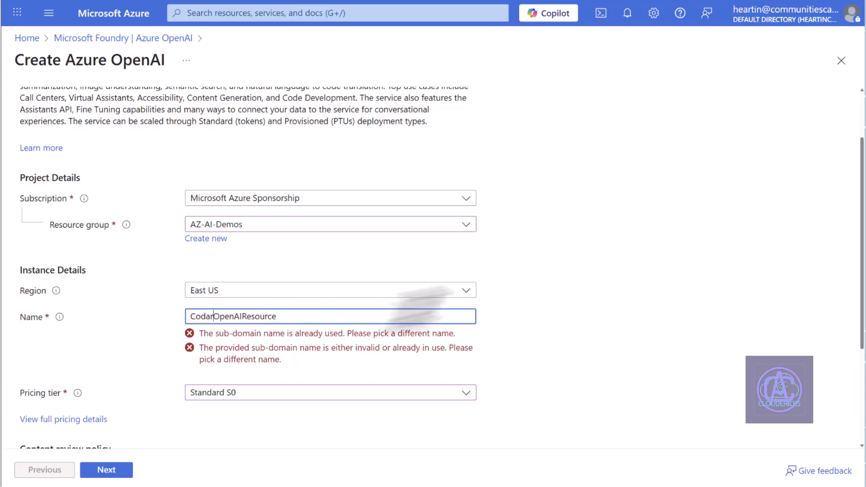
pyautogui.click(537, 290)
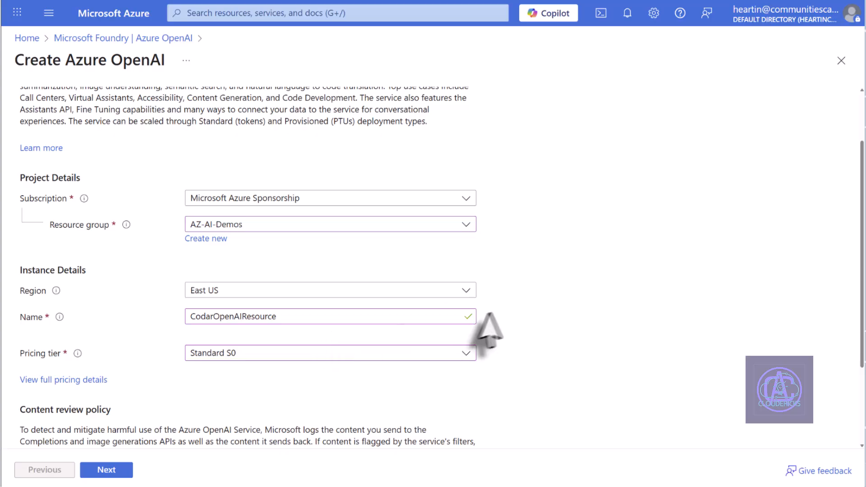
# Keep access from all networks and no tags, and create the Azure OpenAI resource
pyautogui.scroll(-2, 531, 311)
pyautogui.scroll(-1, 539, 315)
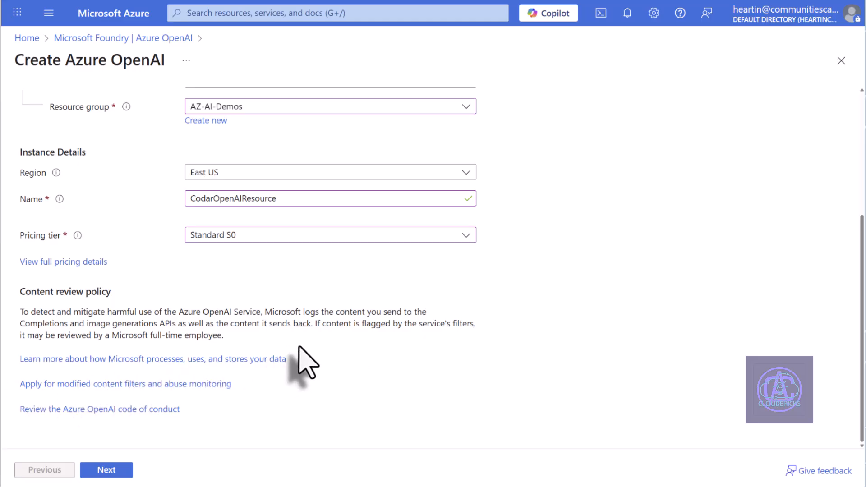
pyautogui.click(111, 460)
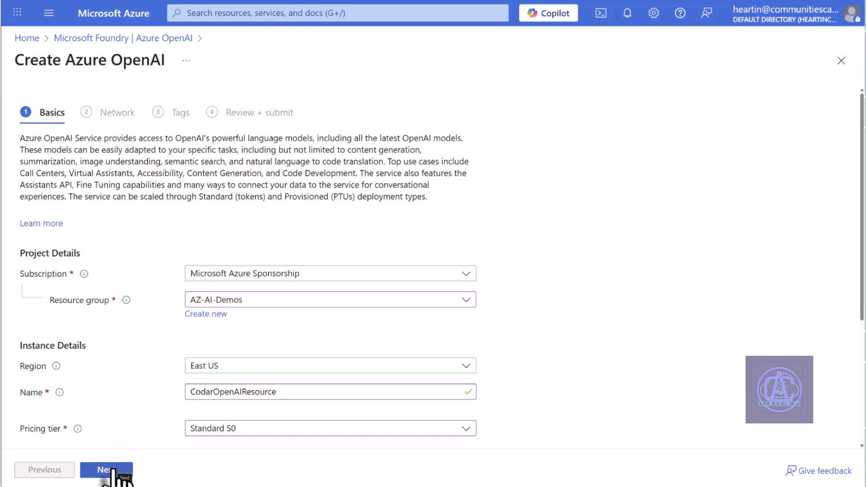
pyautogui.click(113, 473)
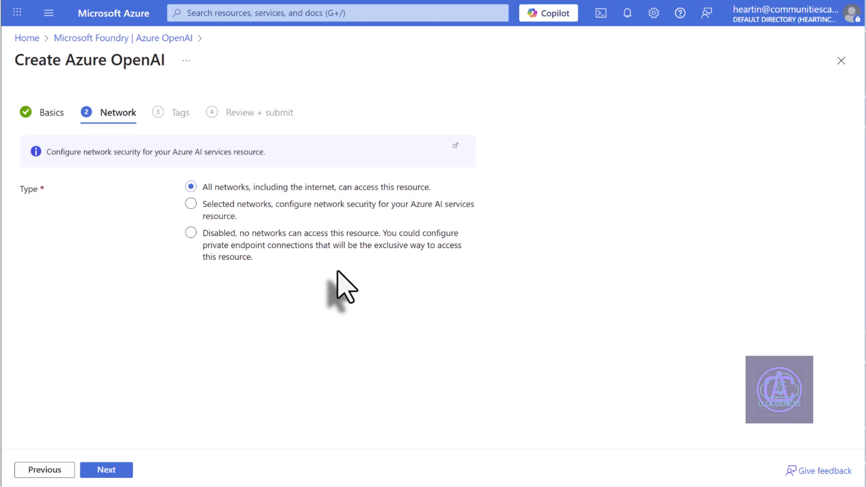
pyautogui.click(108, 469)
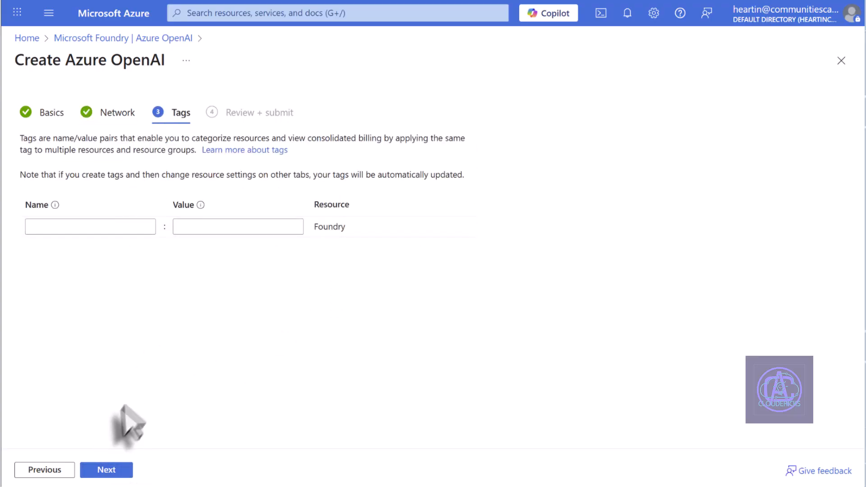
pyautogui.click(104, 471)
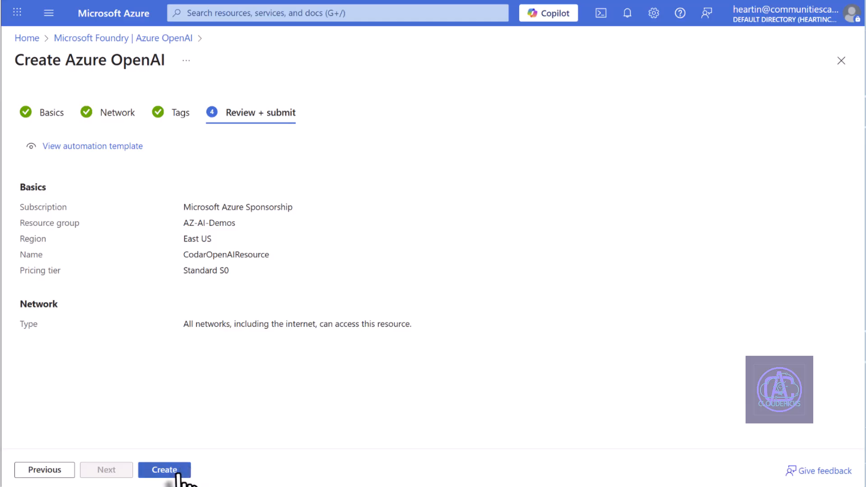
pyautogui.click(178, 473)
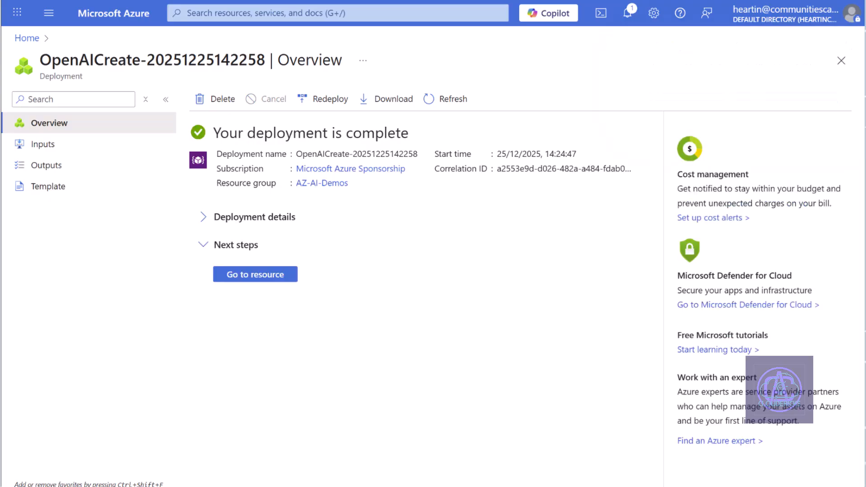
# Open the deployed CodarOpenAIResource and view its resource visualizer and Resource Management options
pyautogui.click(276, 276)
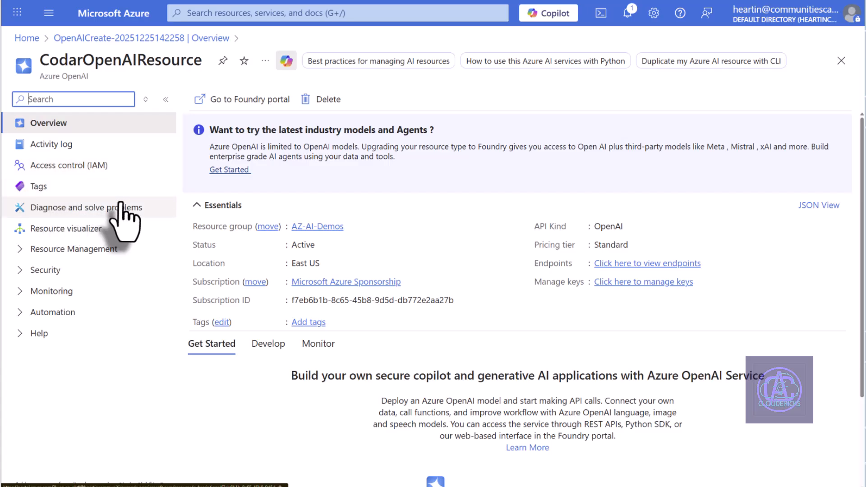
pyautogui.click(88, 229)
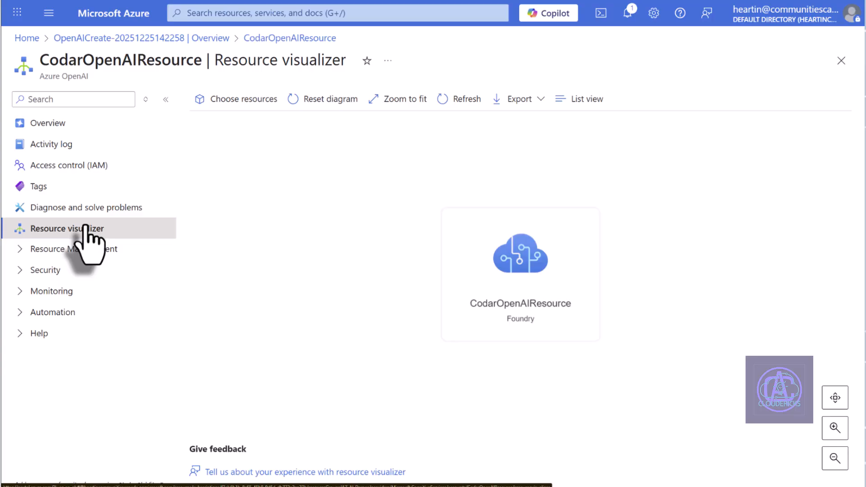
pyautogui.click(63, 250)
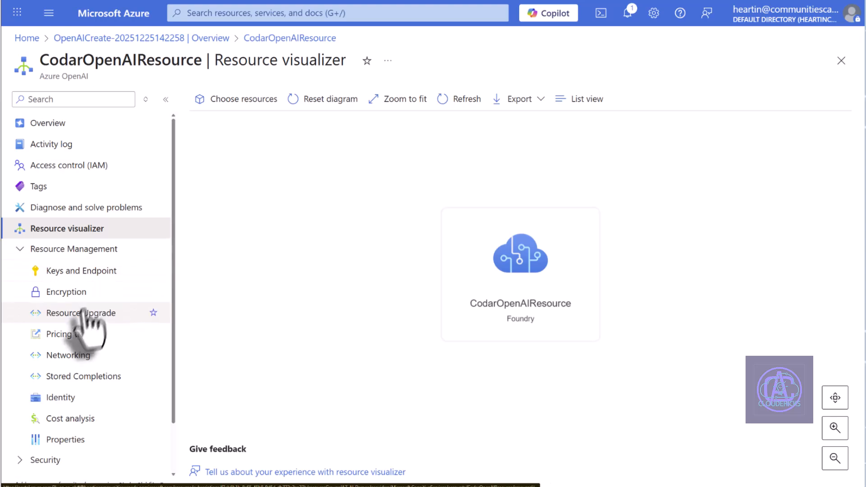
# Open CodarOpenAIResource's Resource Upgrade page and review the Azure OpenAI versus Foundry comparison and the upgrade stages
pyautogui.scroll(-1, 61, 270)
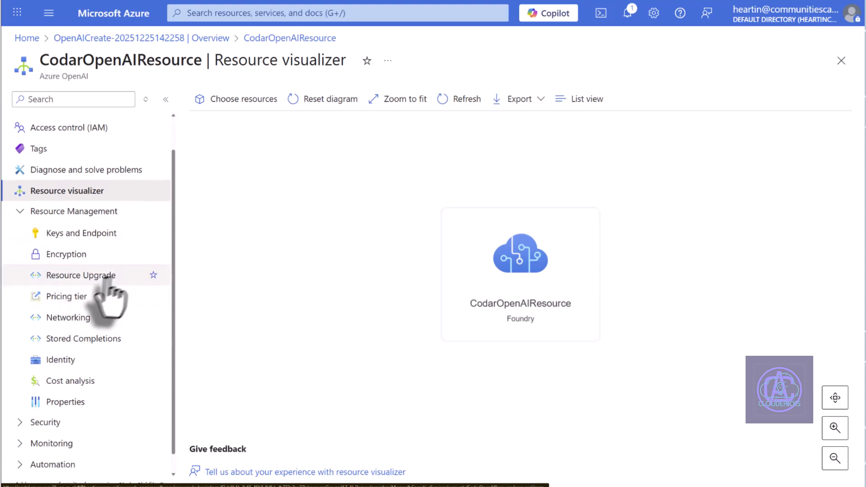
pyautogui.click(79, 278)
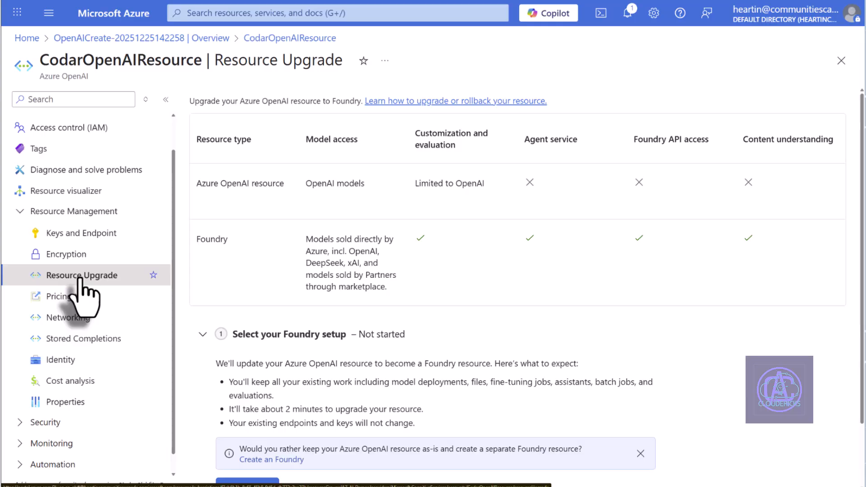
pyautogui.scroll(-2, 397, 309)
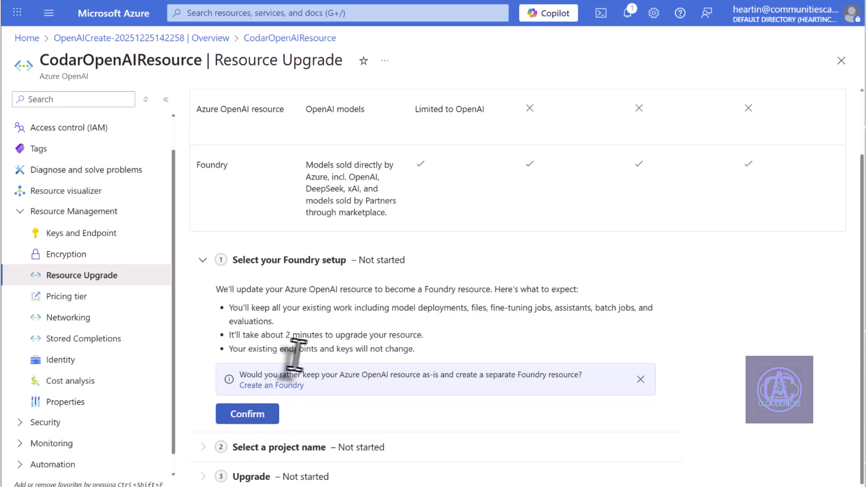
# Return to the CodarOpenAIResource overview and launch the Foundry portal from its Explore and deploy section
pyautogui.click(48, 124)
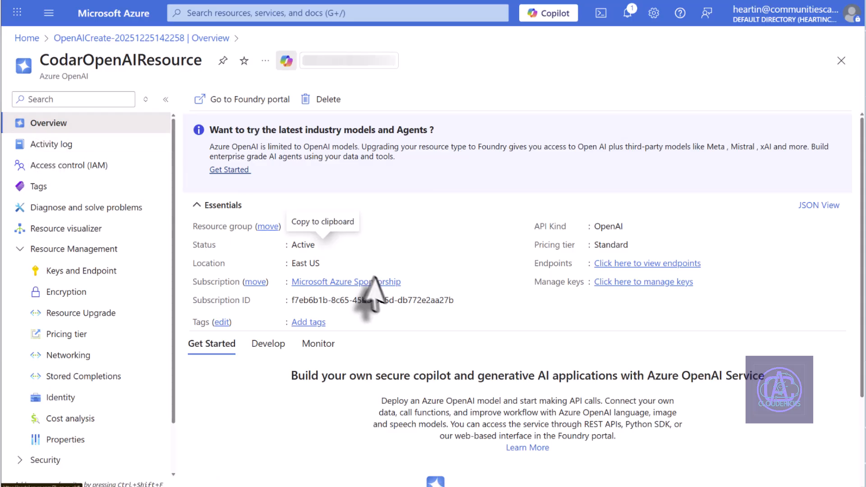
pyautogui.scroll(-3, 368, 290)
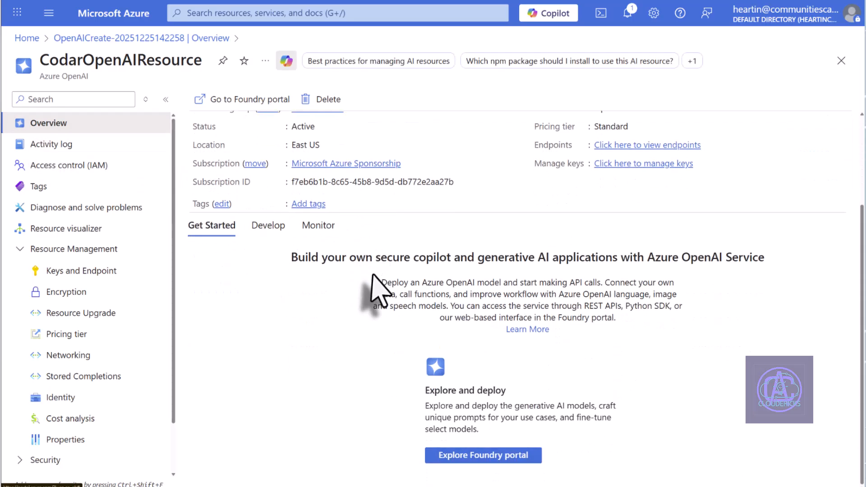
pyautogui.click(462, 457)
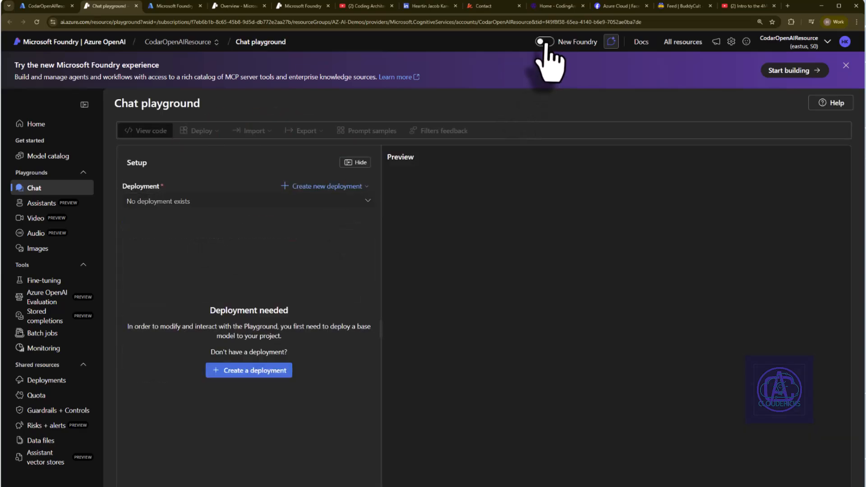
# Try to switch to New Foundry, check which projects can be selected, and dismiss the project selection
pyautogui.click(545, 43)
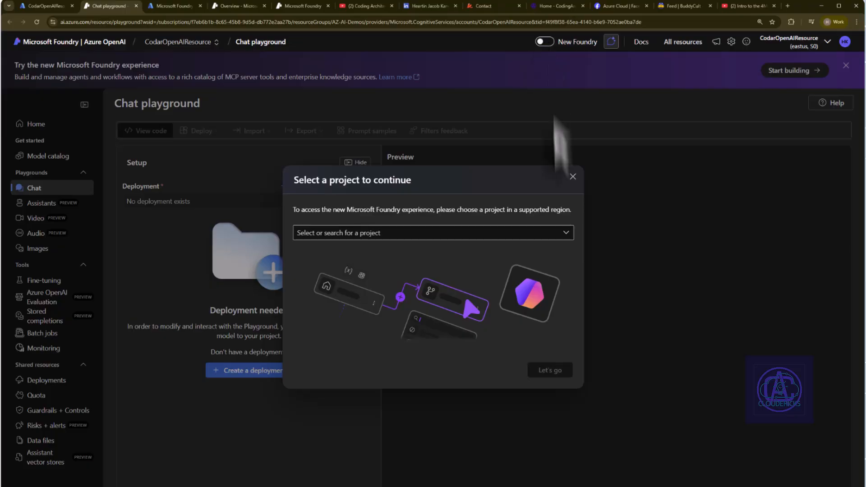
pyautogui.click(565, 233)
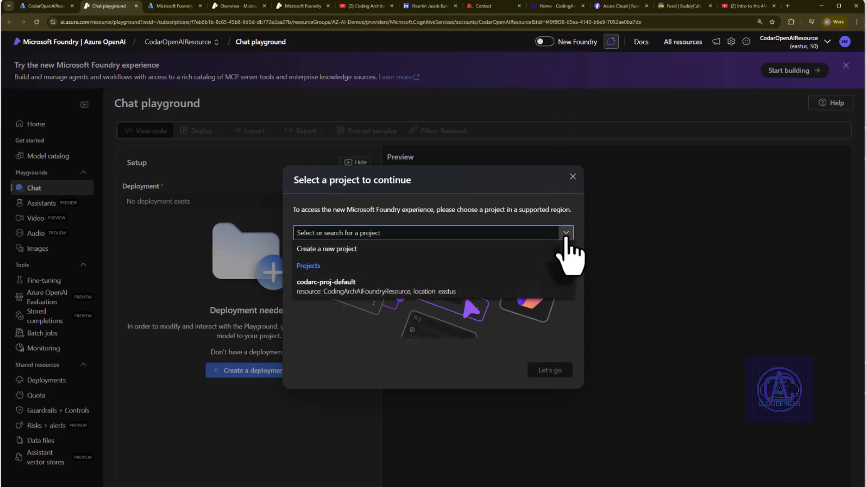
pyautogui.click(570, 57)
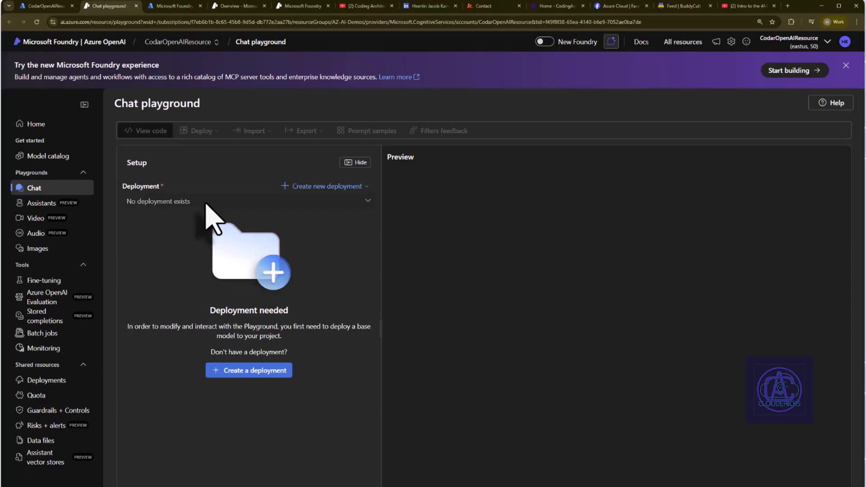
# Switch back to the Azure portal and confirm the Foundry setup on CodarOpenAIResource's Resource Upgrade page
pyautogui.click(45, 6)
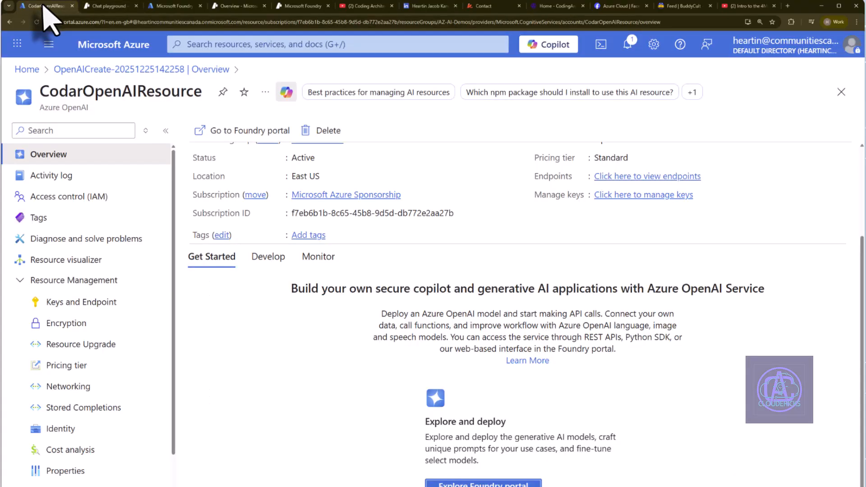
pyautogui.click(69, 345)
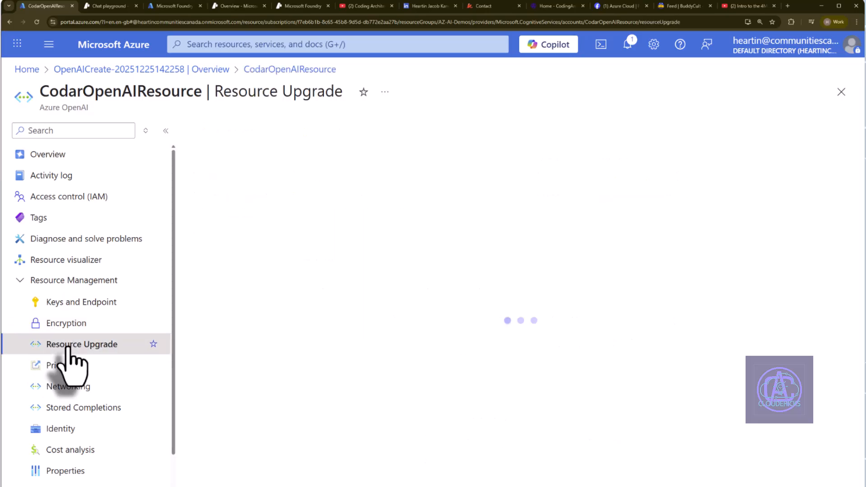
pyautogui.scroll(-2, 406, 329)
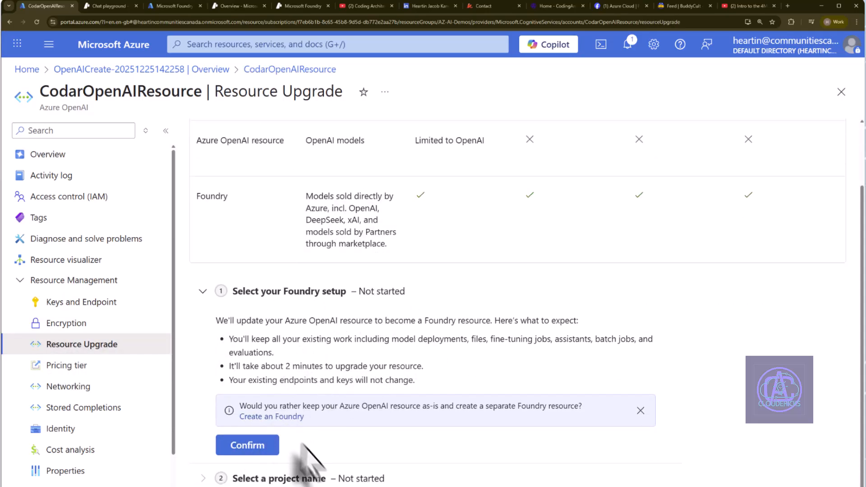
pyautogui.click(246, 447)
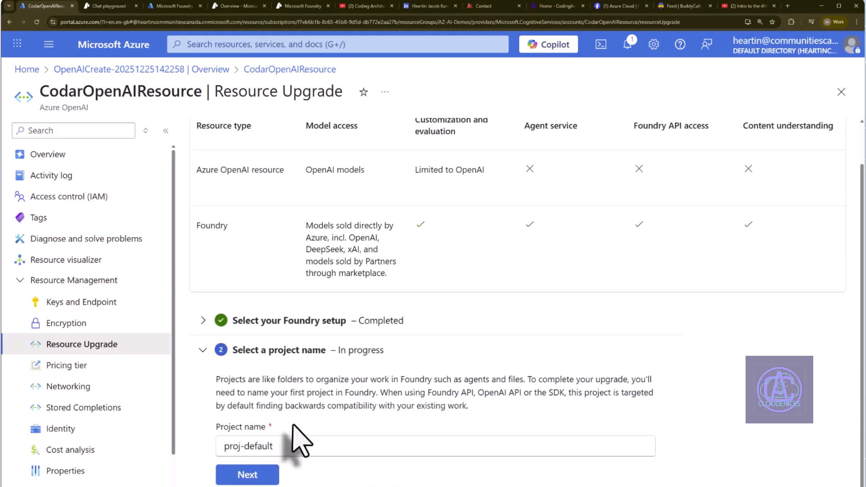
# Name the project proj-default-from-open-ai and upgrade the Azure OpenAI resource to a Foundry resource
pyautogui.click(280, 445)
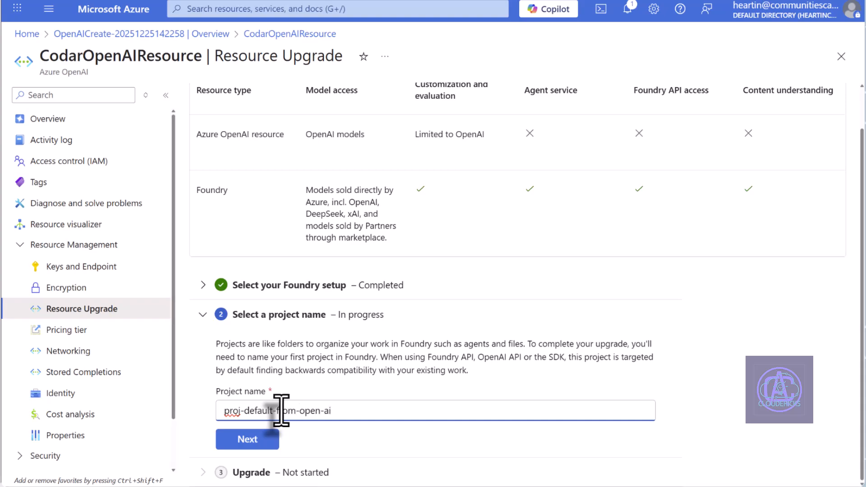
pyautogui.click(246, 438)
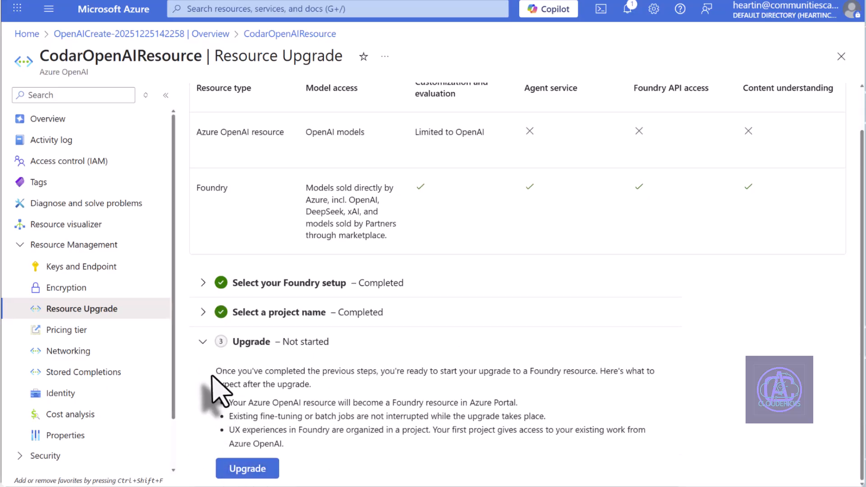
pyautogui.moveTo(212, 369); pyautogui.dragTo(366, 375)
pyautogui.click(362, 386)
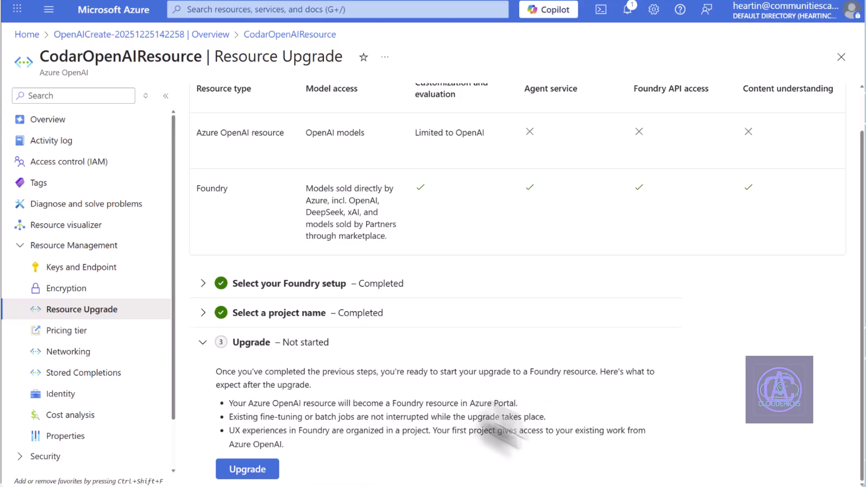
pyautogui.click(248, 477)
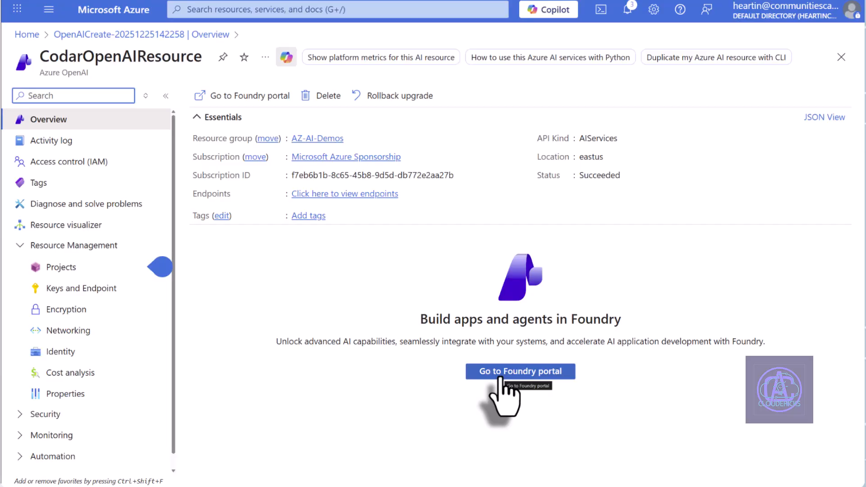
# Go to Microsoft Foundry from the Azure home page and check the Azure OpenAI and Foundry resource lists
pyautogui.click(22, 37)
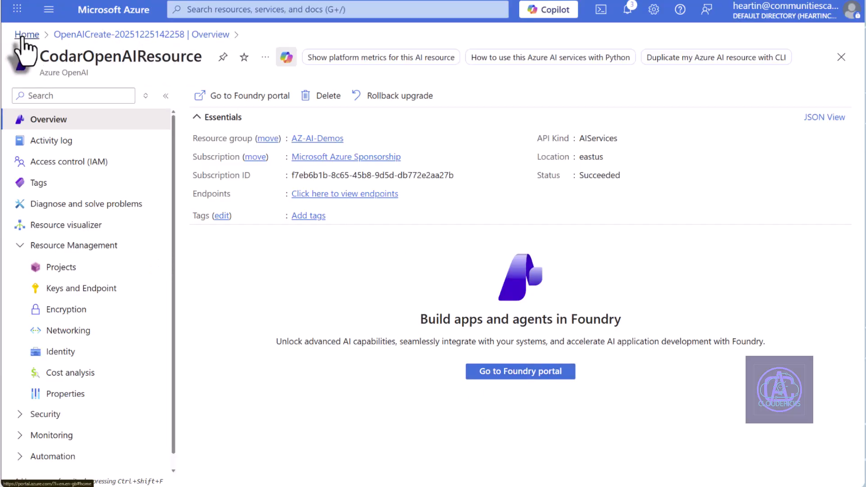
pyautogui.click(187, 112)
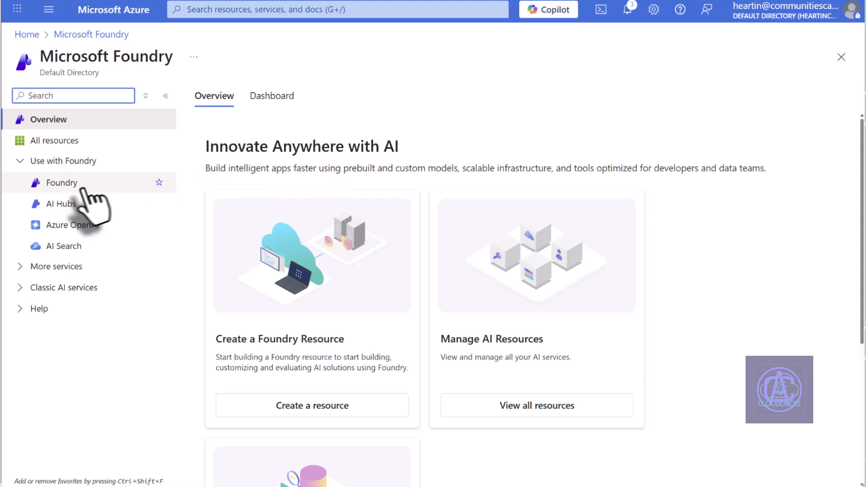
pyautogui.click(68, 225)
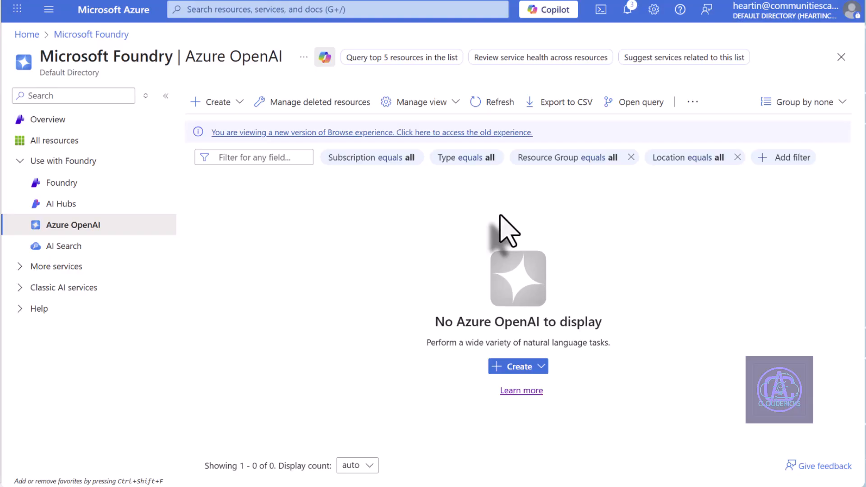
pyautogui.click(61, 184)
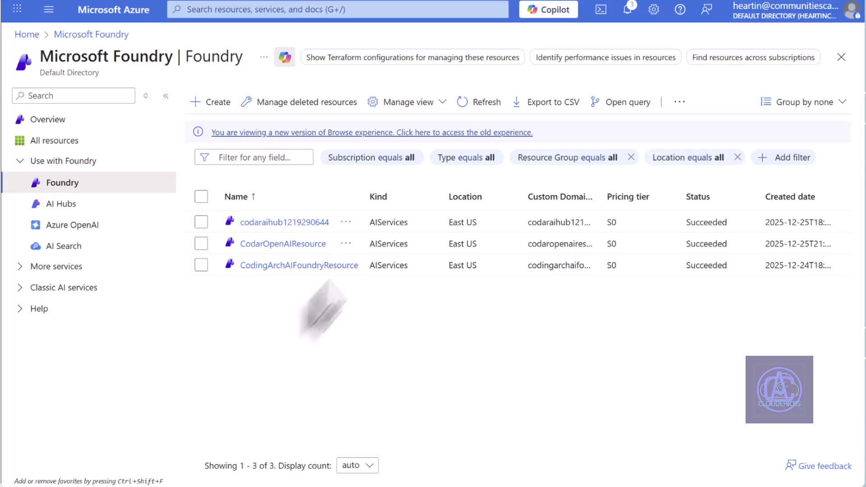
# Open CodarOpenAIResource in the Foundry portal and switch to New Foundry with the project proj-default-from-open-ai
pyautogui.click(303, 244)
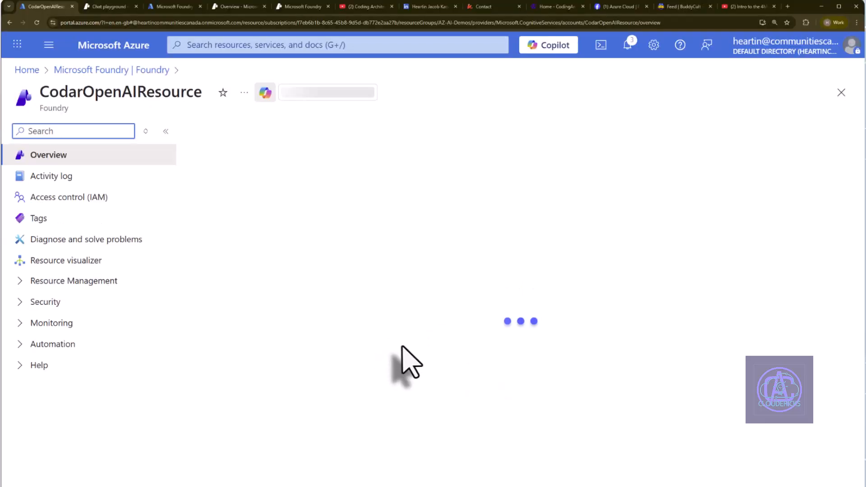
pyautogui.click(519, 407)
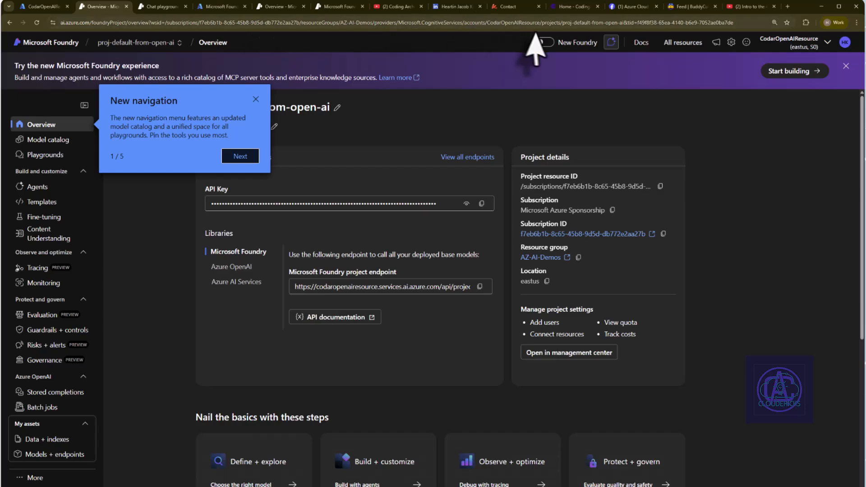
pyautogui.click(544, 43)
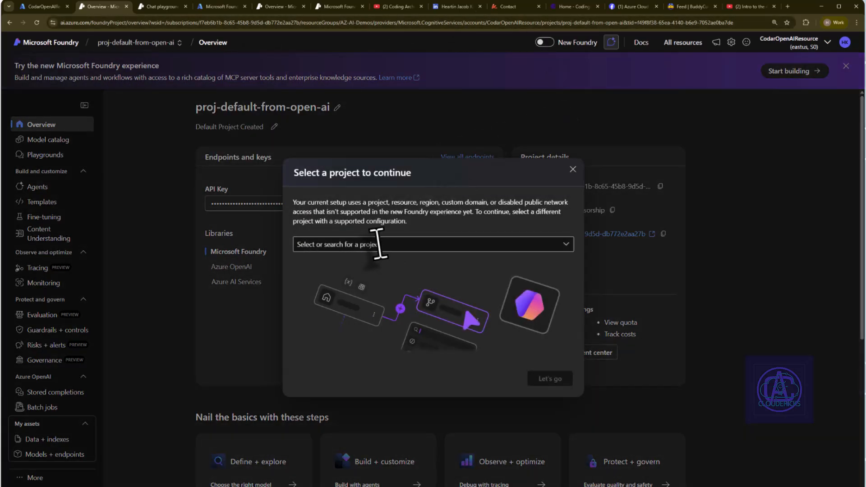
pyautogui.click(379, 244)
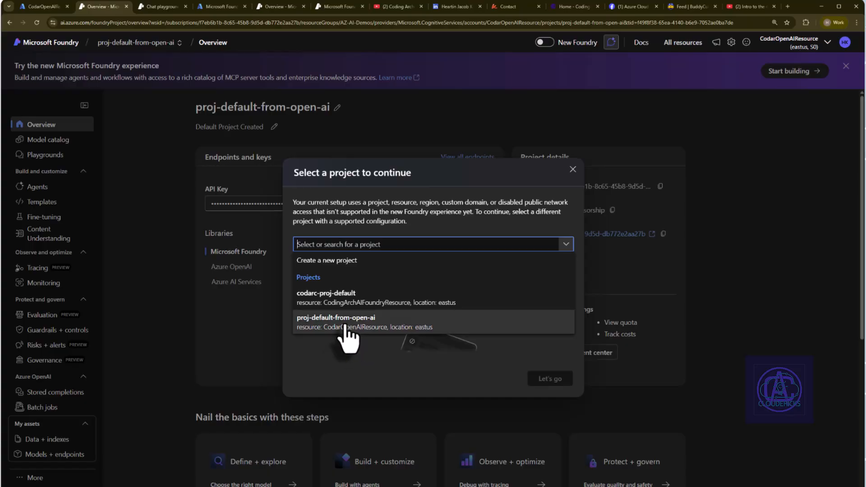
pyautogui.click(345, 325)
pyautogui.click(544, 380)
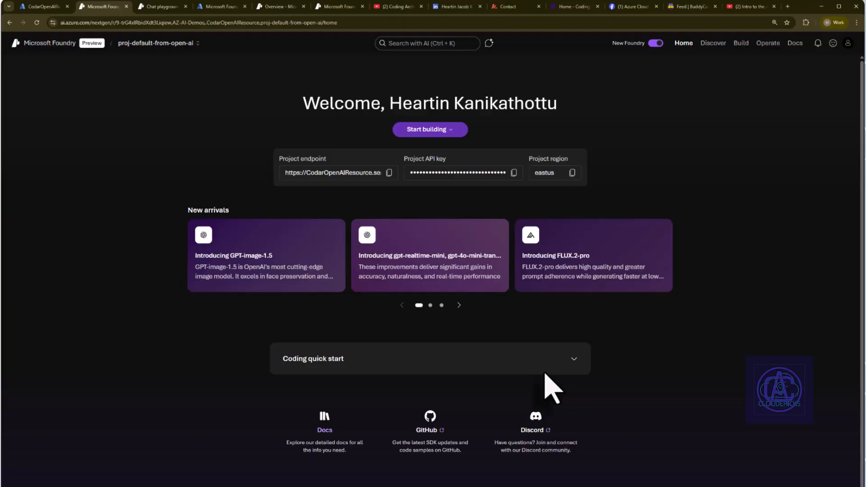
# Switch back to the Azure portal and reopen the list of Foundry resources
pyautogui.click(48, 7)
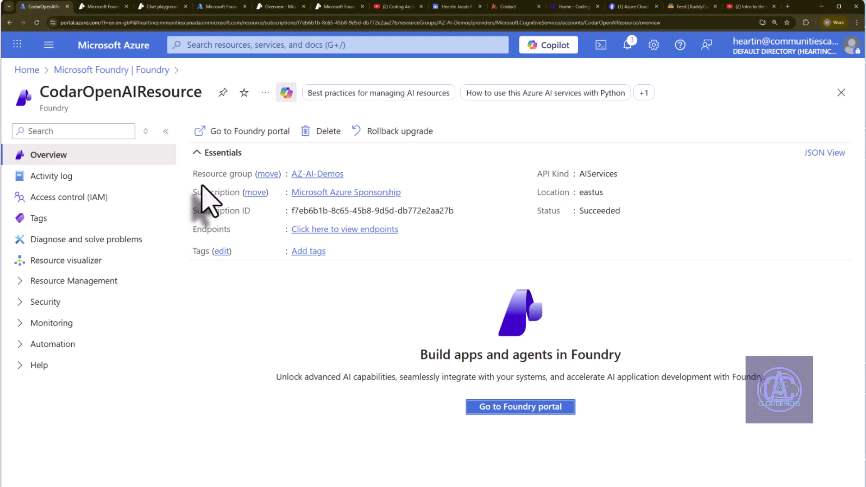
pyautogui.click(96, 71)
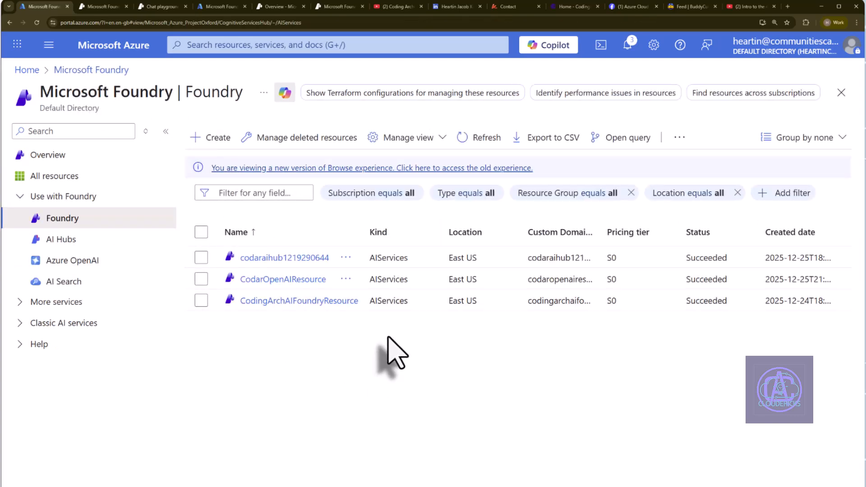
# Switch to Facebook and show the Azure Cloud group's main page
pyautogui.click(630, 6)
pyautogui.scroll(10, 406, 203)
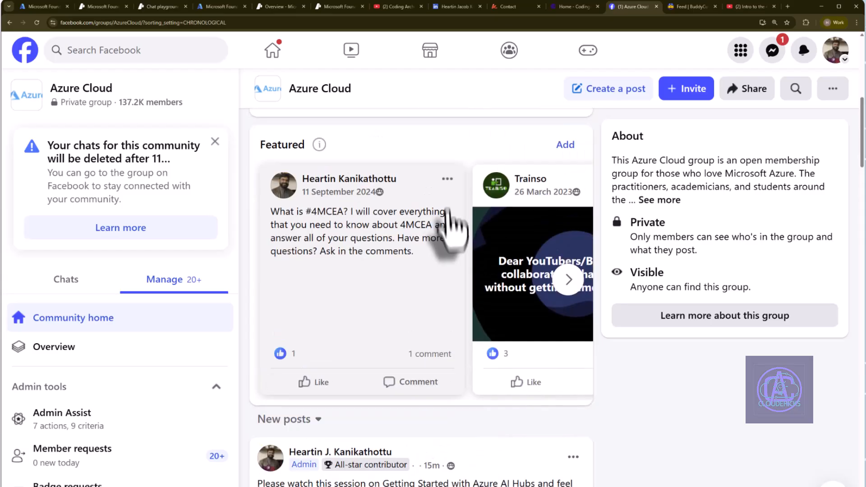
pyautogui.scroll(2, 428, 225)
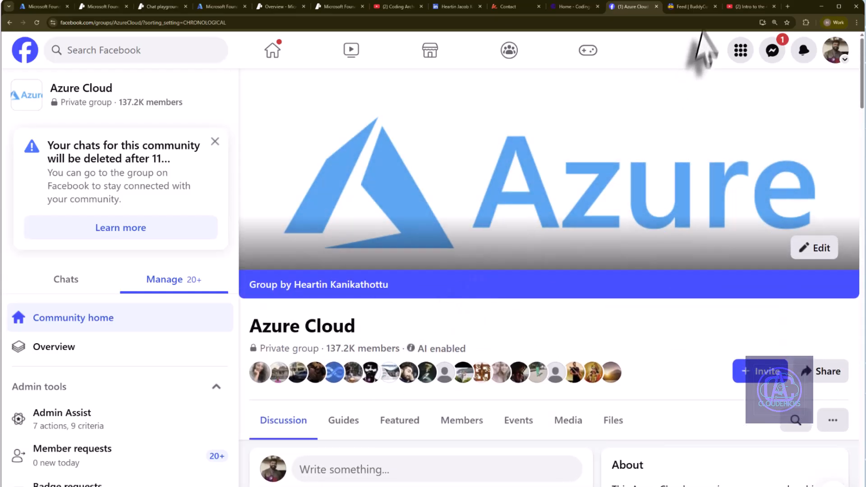
# Switch to the Buddy Cult community feed and browse its discussion, event, chat and library spaces
pyautogui.click(695, 8)
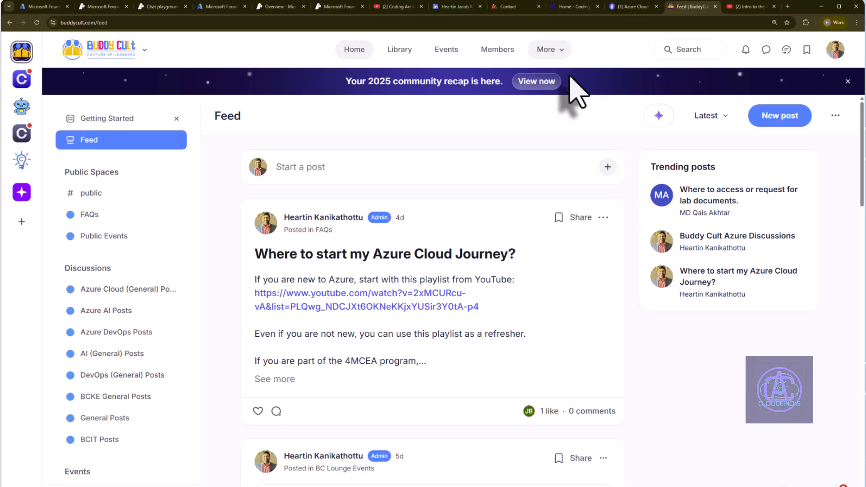
pyautogui.scroll(-3, 119, 301)
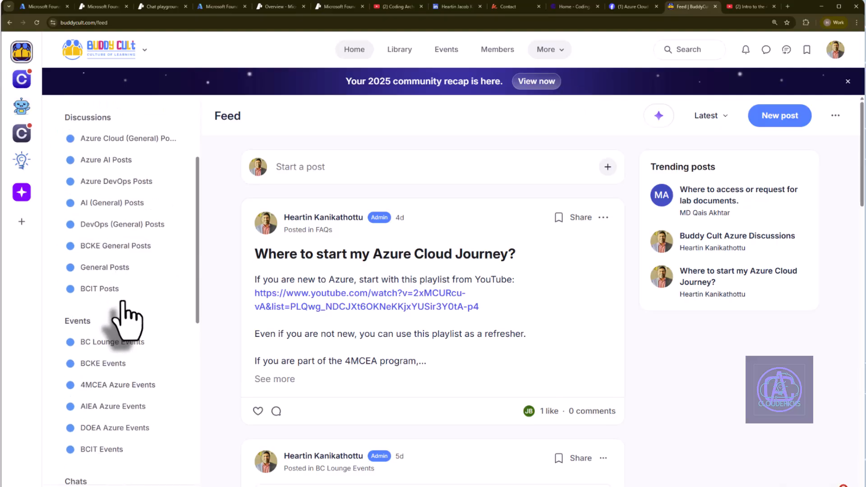
pyautogui.scroll(-5, 121, 301)
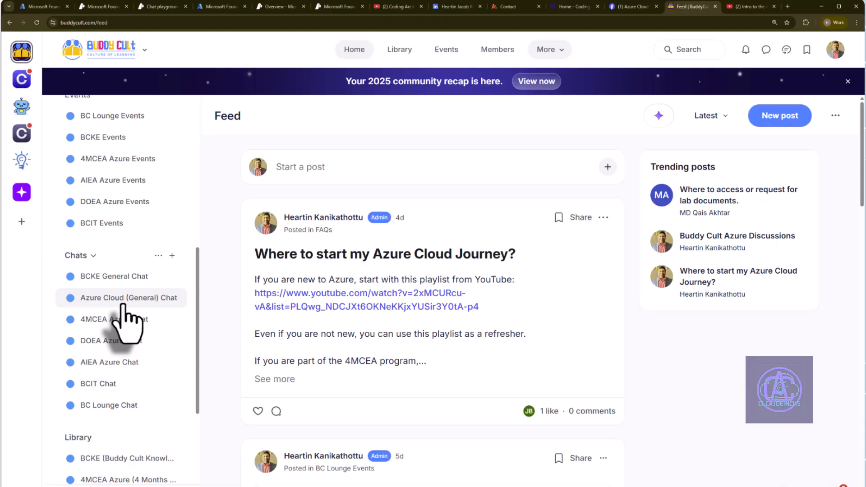
pyautogui.scroll(-4, 121, 305)
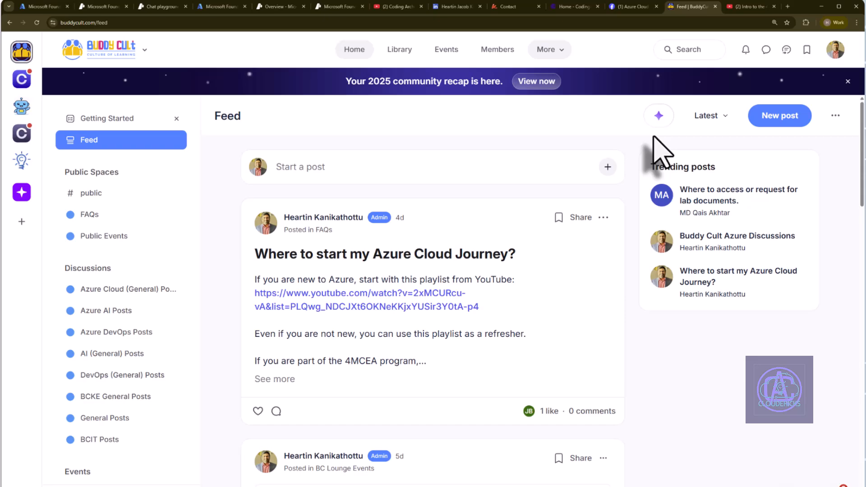
# View the Coding Architect AI channel on YouTube and return to the Foundry resource list in the Azure portal
pyautogui.click(399, 7)
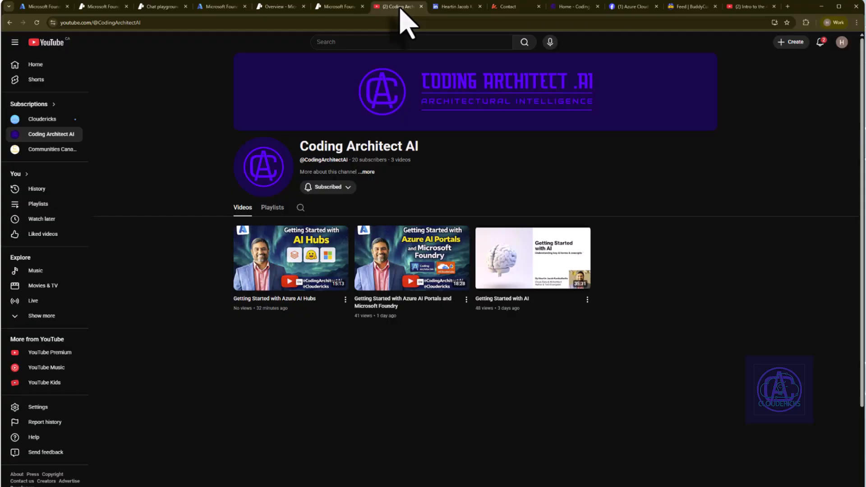
pyautogui.click(53, 7)
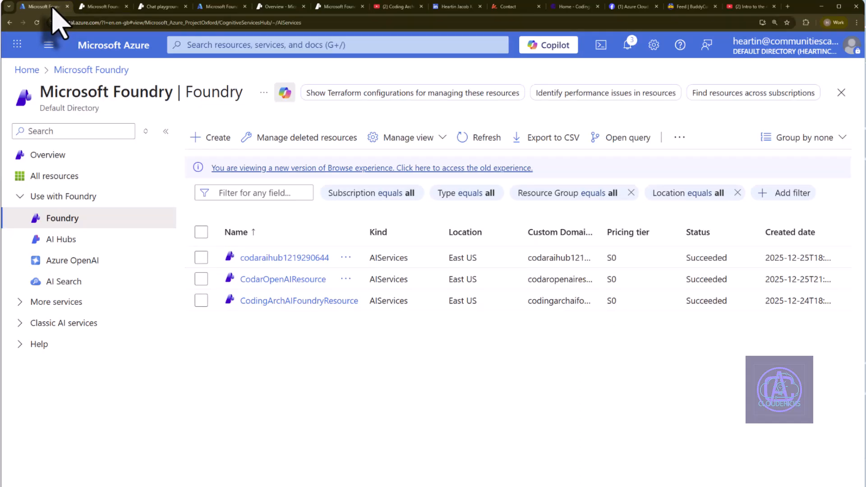